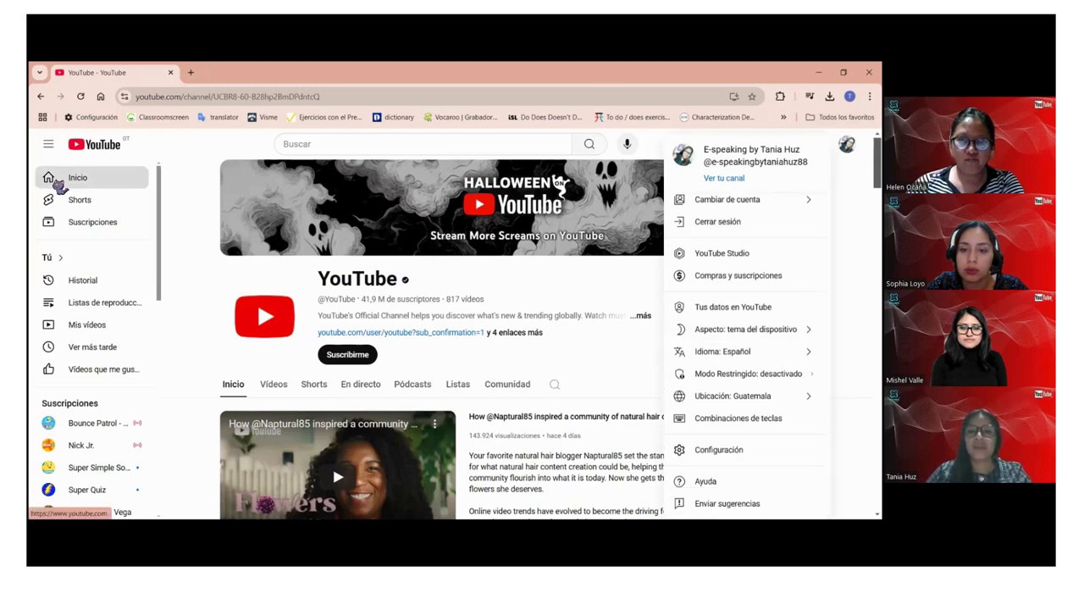
Go to the YouTube home feed, then open Mis videos in YouTube Studio
left_click(56, 182)
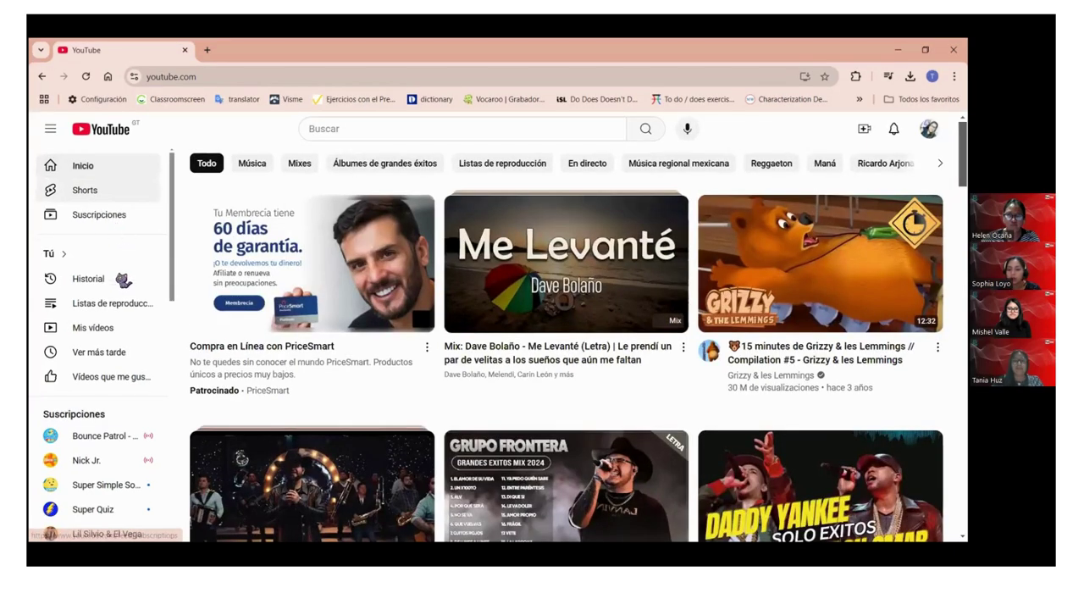
left_click(110, 329)
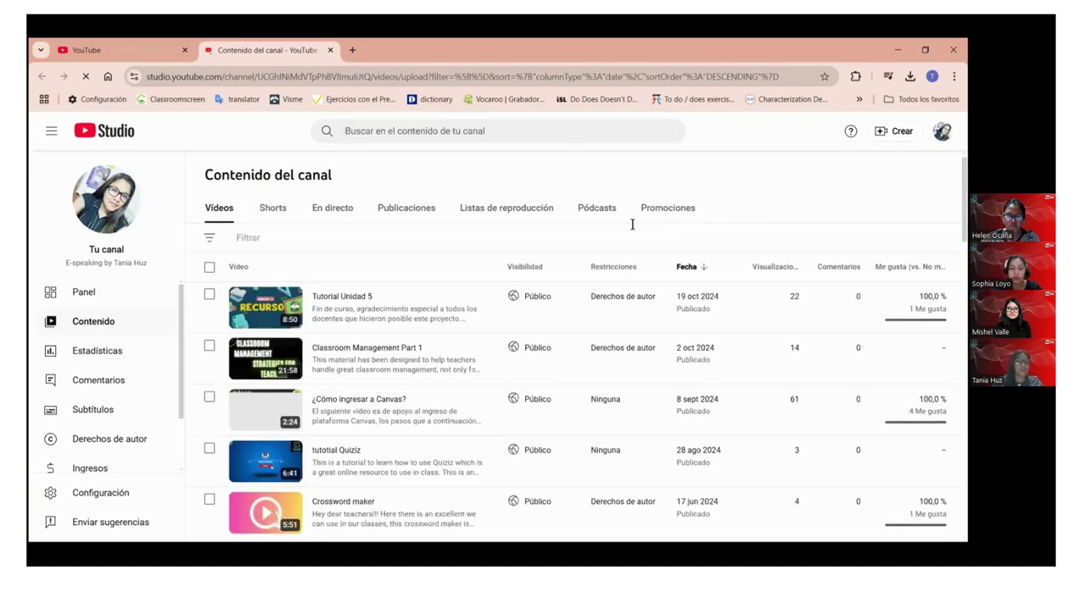
scroll(591, 318, "down", 10)
scroll(593, 303, "down", 10)
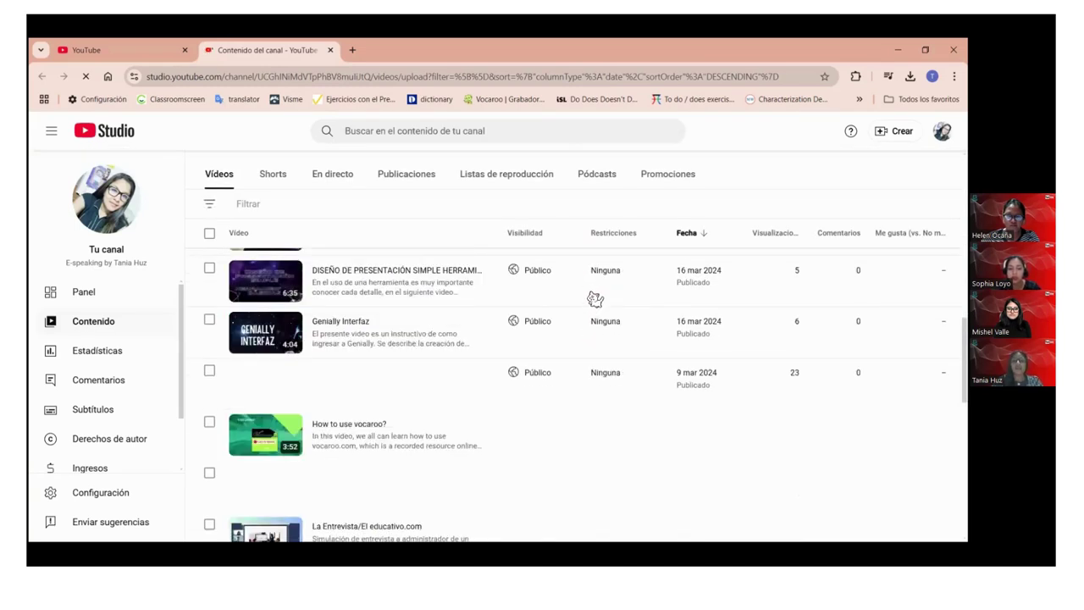
scroll(495, 276, "down", 5)
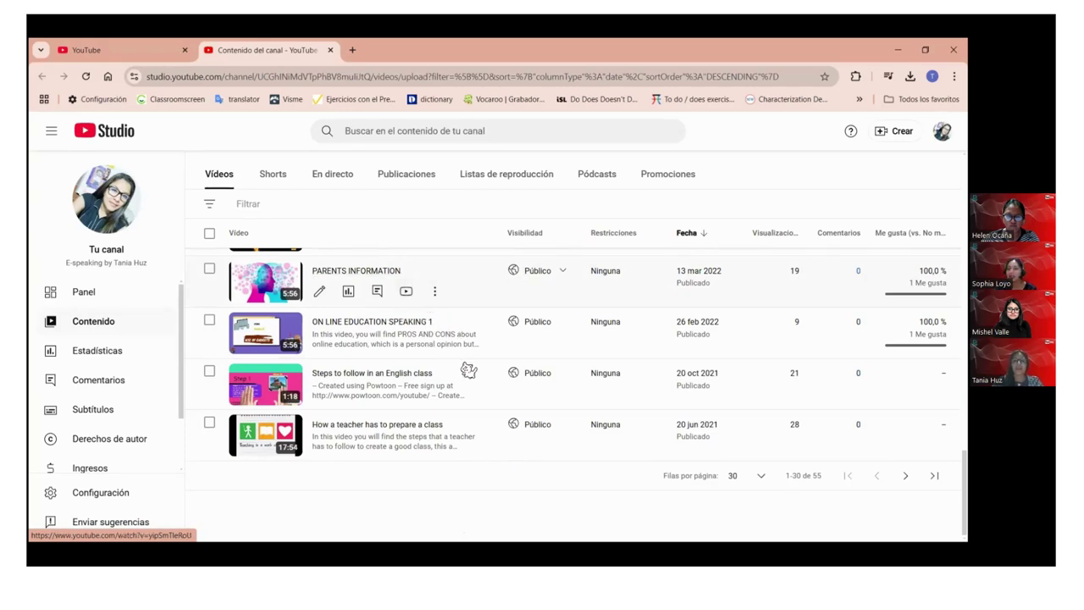
scroll(455, 332, "up", 3)
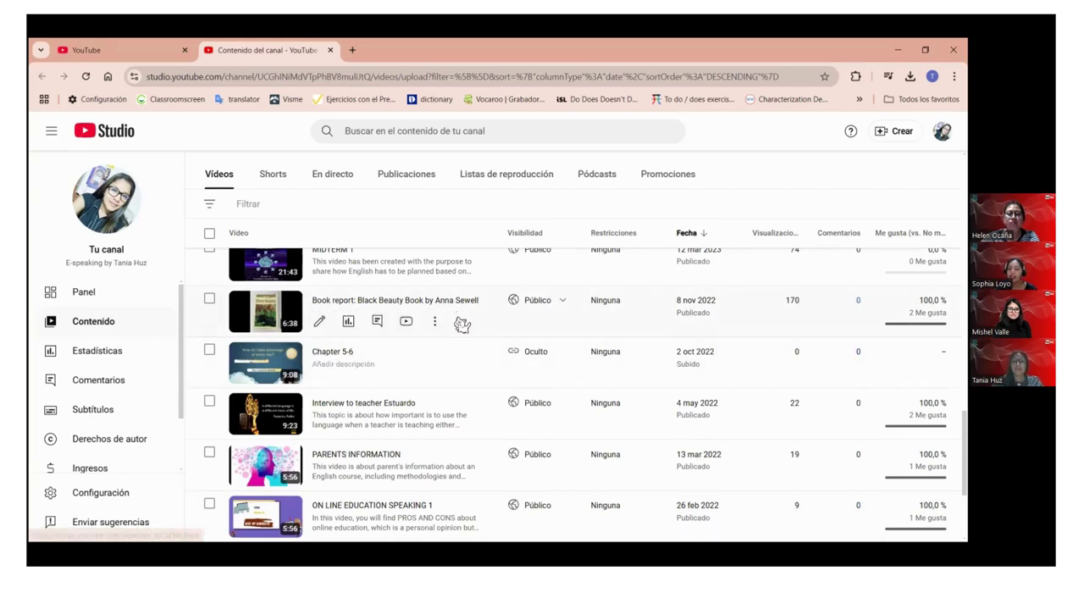
scroll(461, 325, "up", 4)
scroll(457, 329, "up", 3)
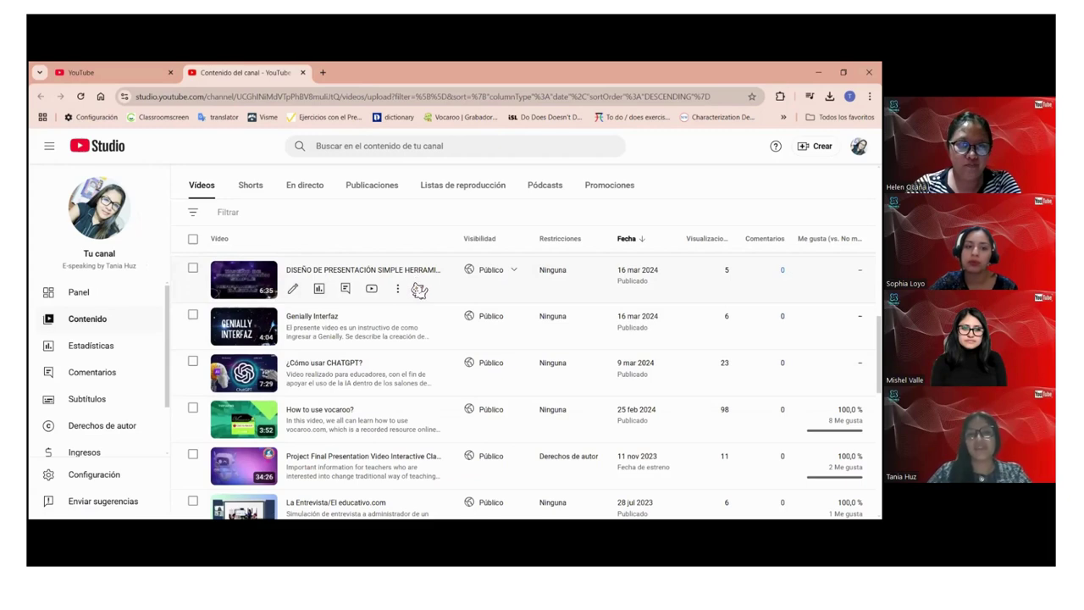
scroll(419, 290, "up", 2)
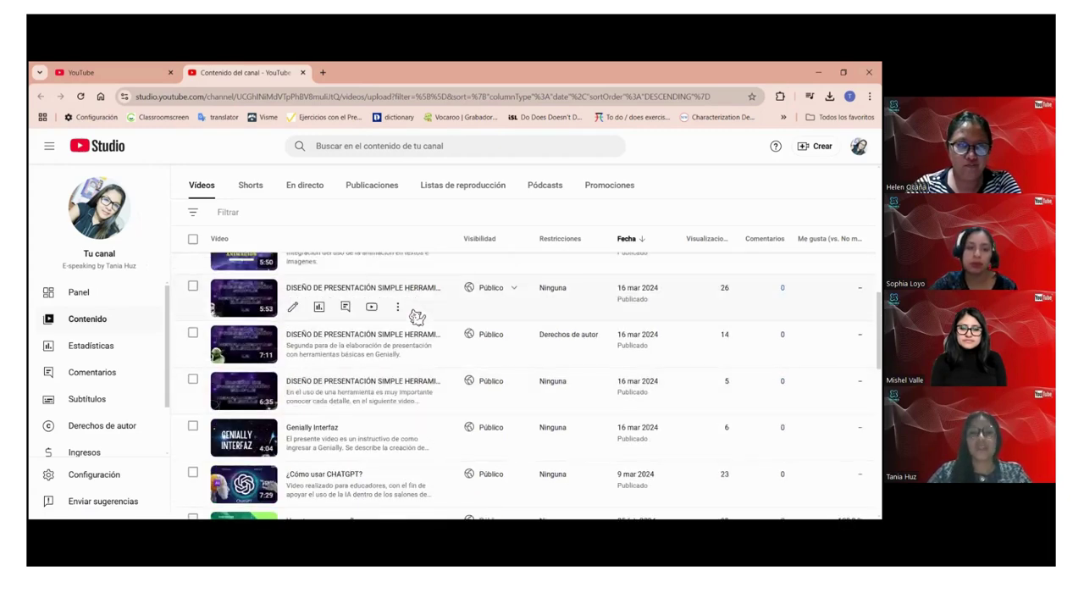
scroll(418, 317, "up", 2)
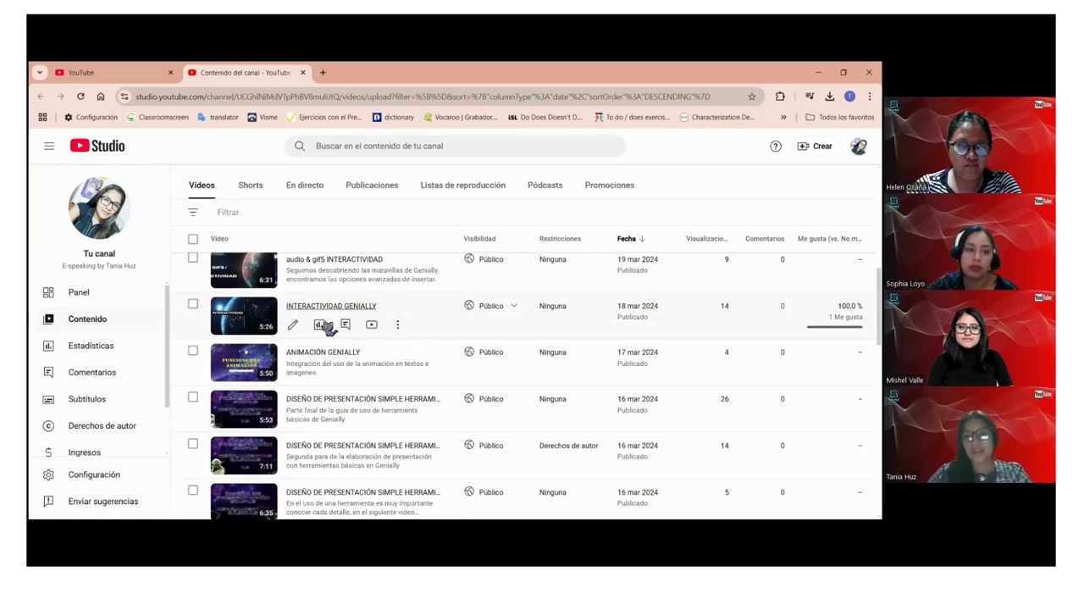
scroll(383, 311, "up", 5)
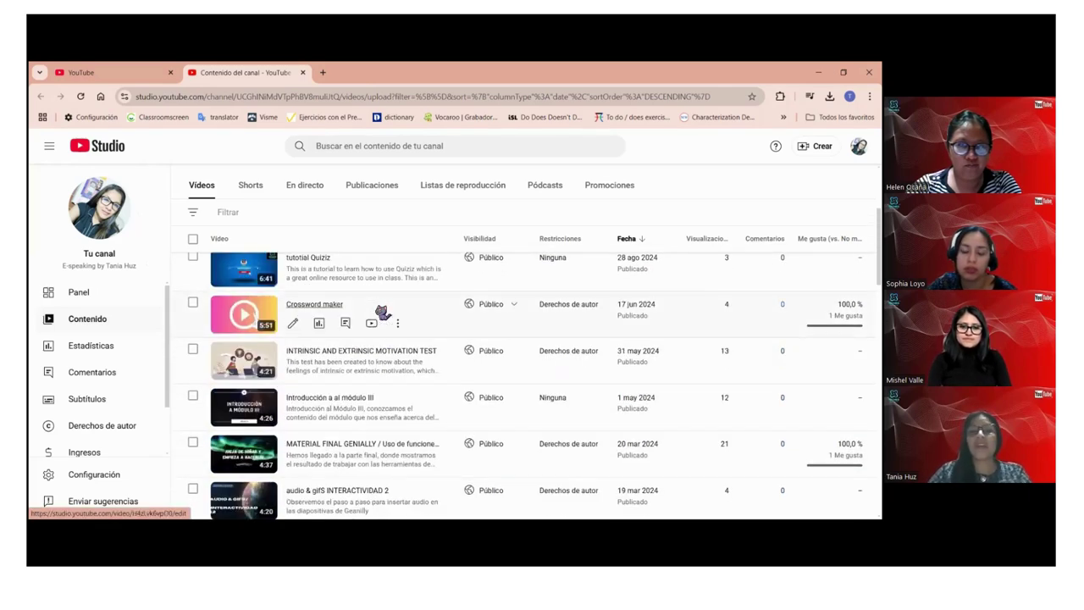
scroll(383, 312, "up", 2)
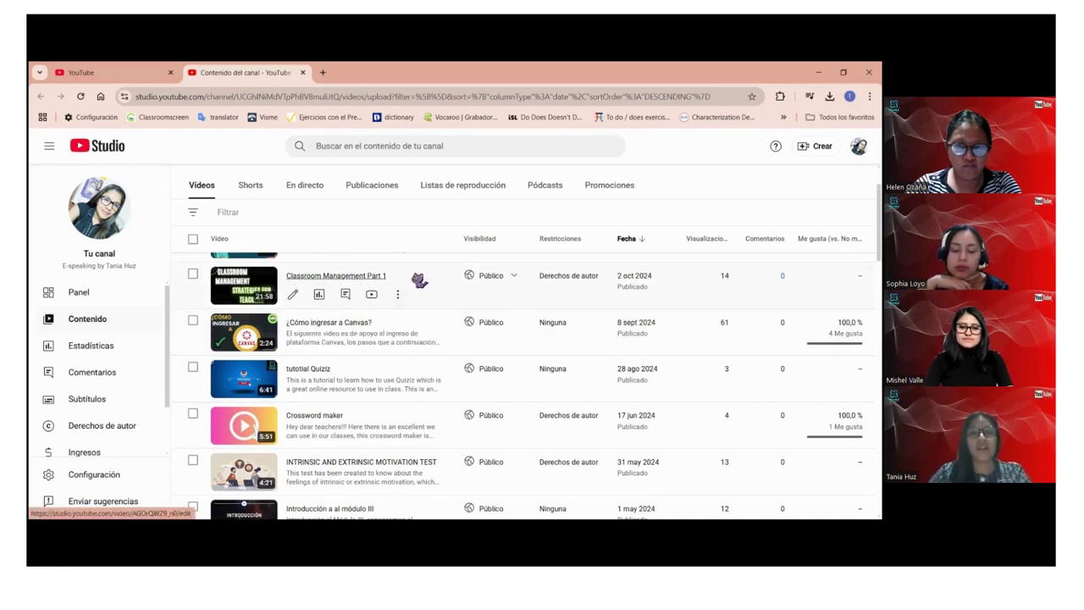
scroll(421, 284, "up", 2)
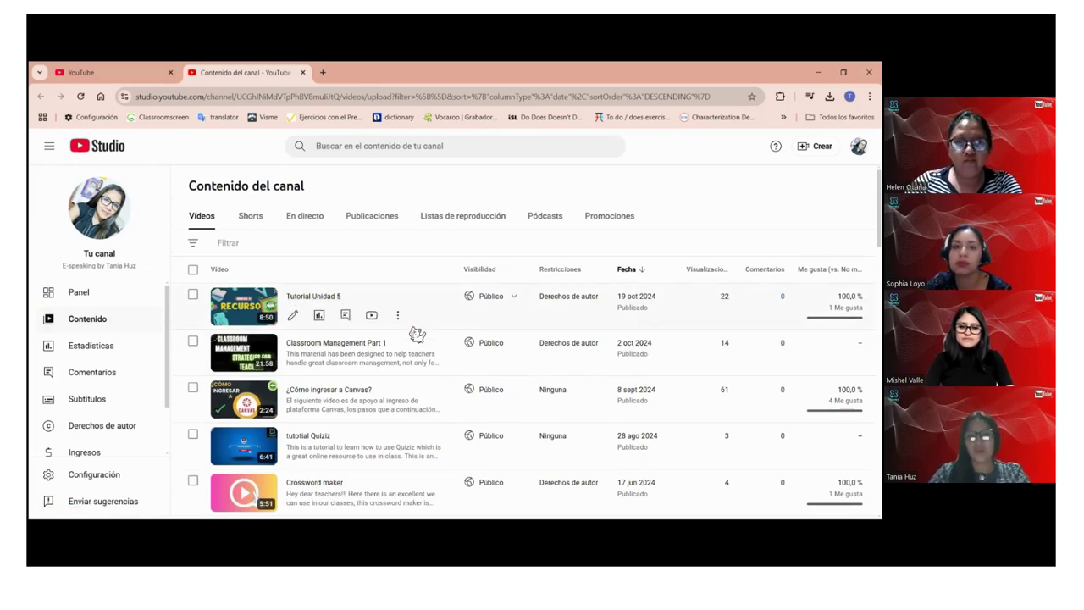
scroll(422, 326, "down", 1)
scroll(422, 327, "down", 10)
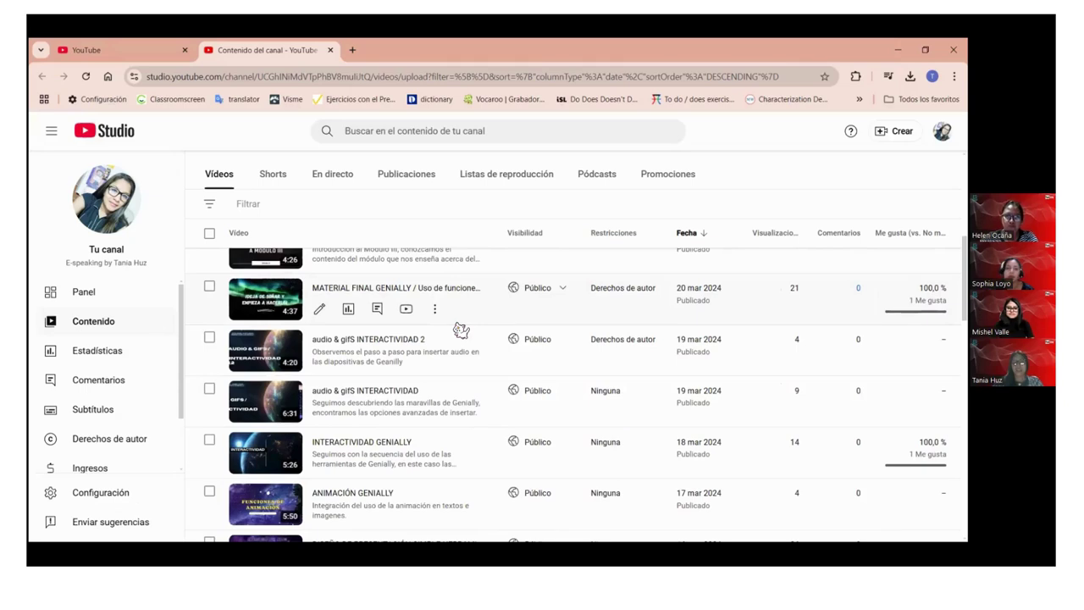
scroll(460, 330, "down", 8)
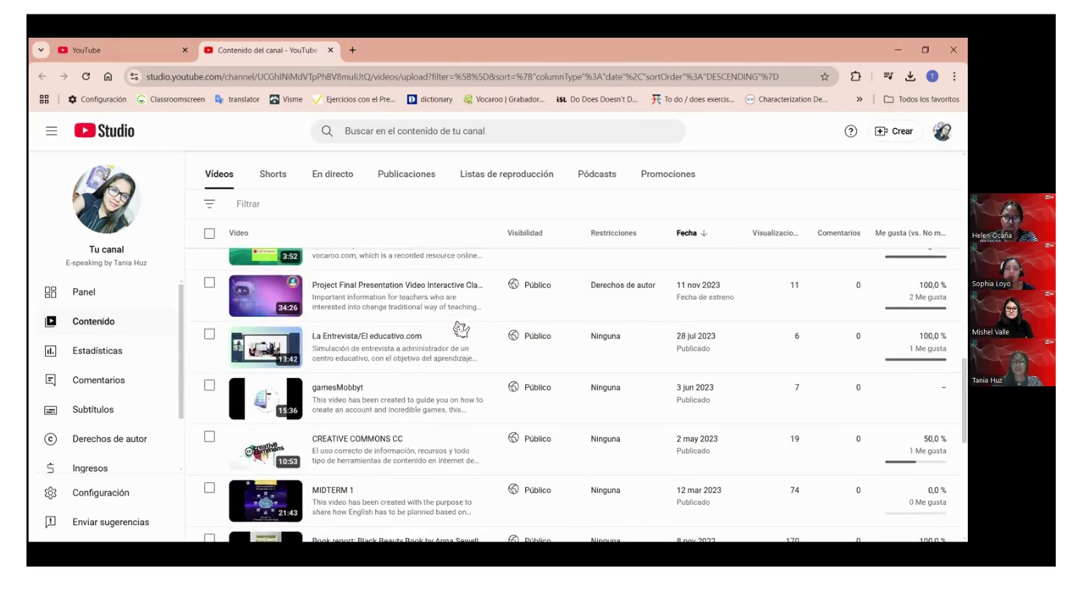
scroll(461, 329, "down", 5)
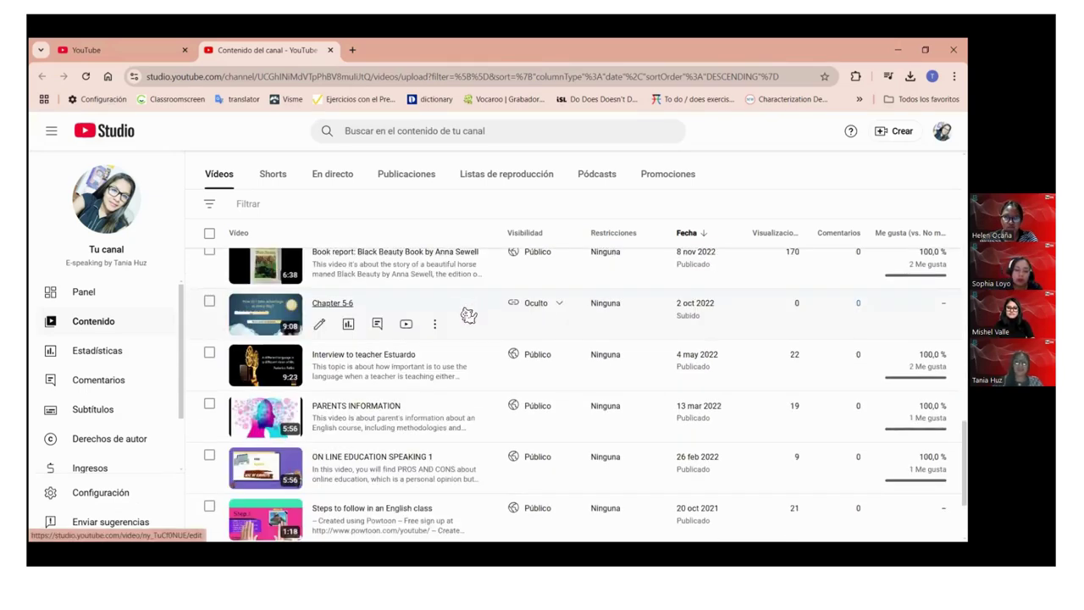
scroll(468, 315, "down", 3)
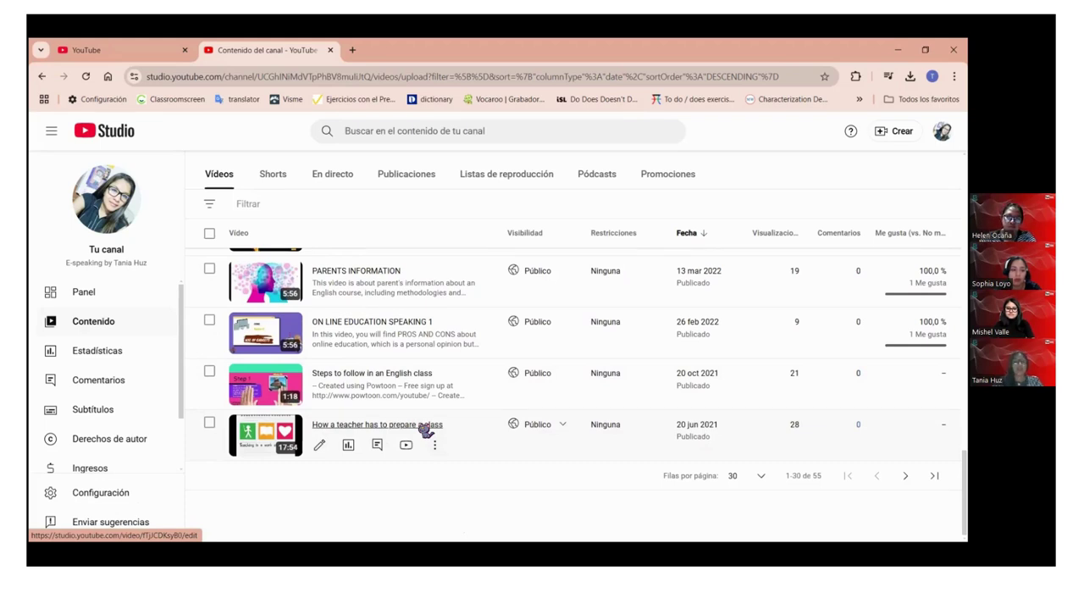
Open the details page of 'How a teacher has to prepare a class' and scroll down it
left_click(426, 430)
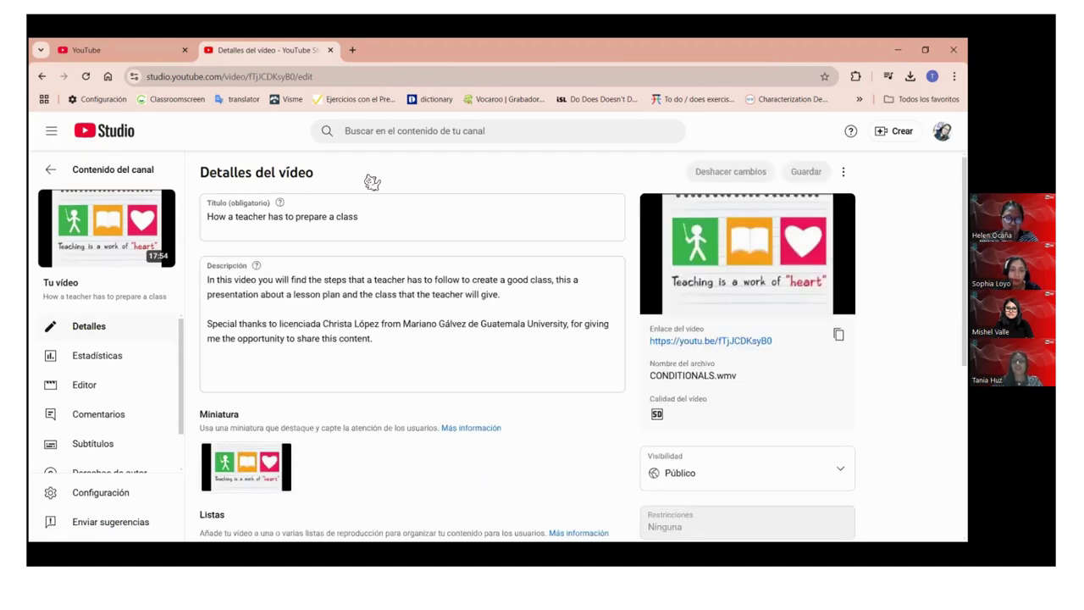
scroll(439, 212, "down", 1)
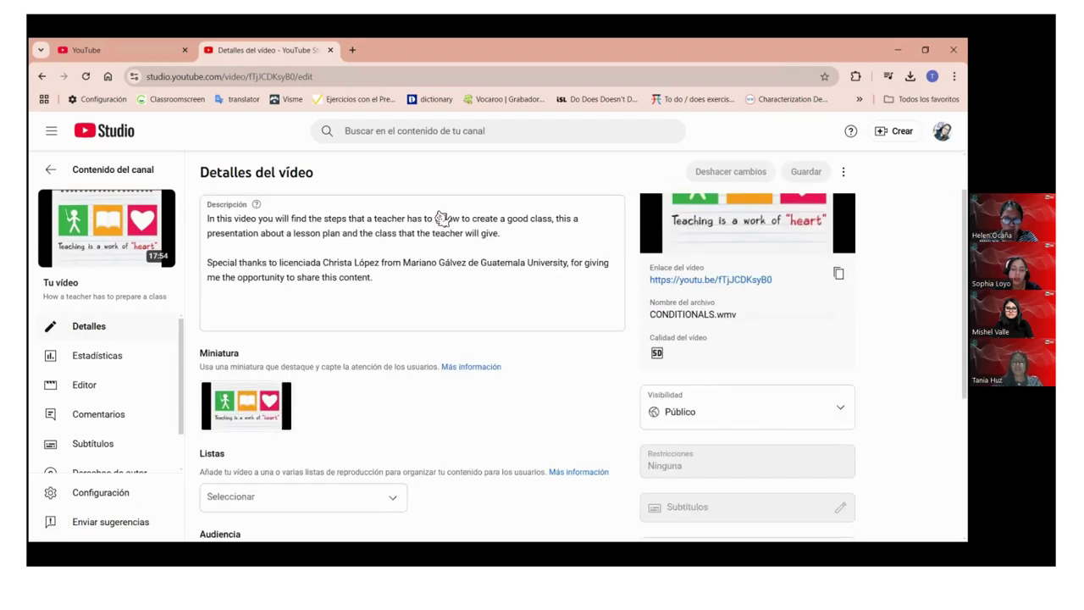
scroll(441, 217, "down", 2)
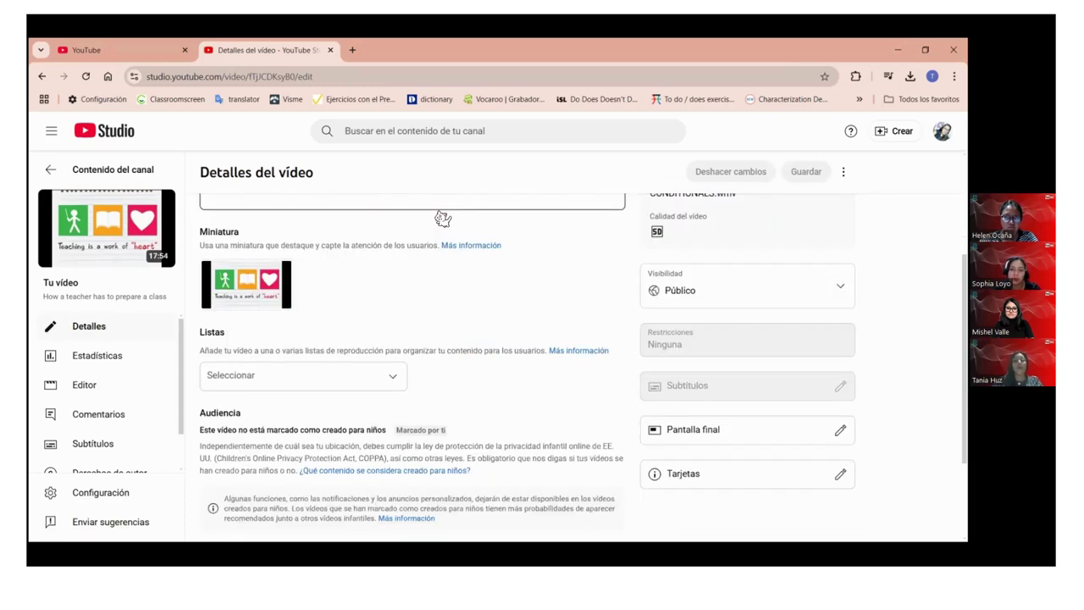
scroll(458, 261, "down", 1)
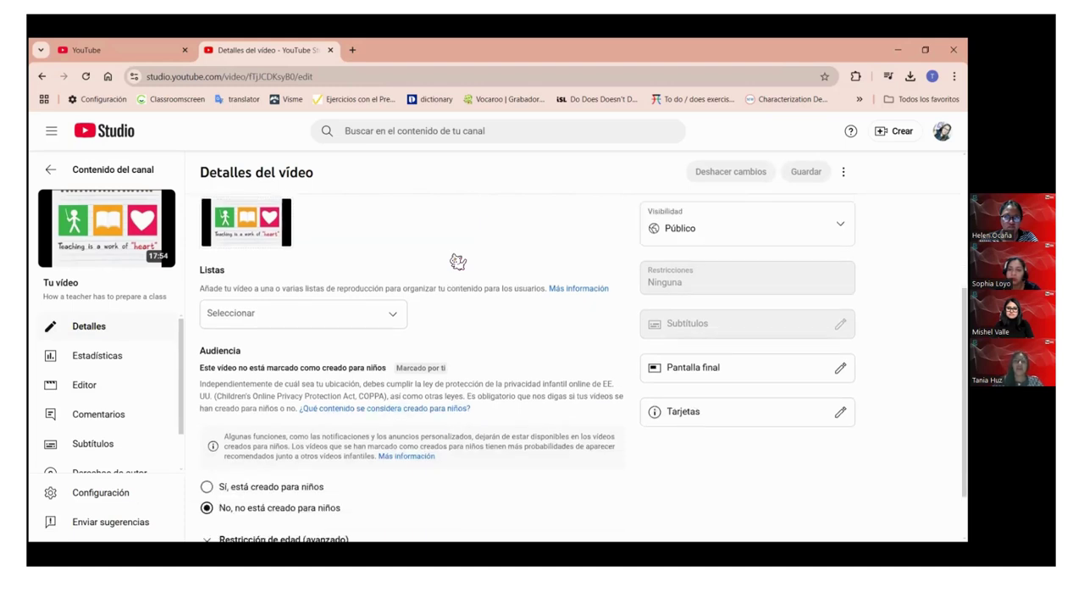
scroll(457, 262, "down", 1)
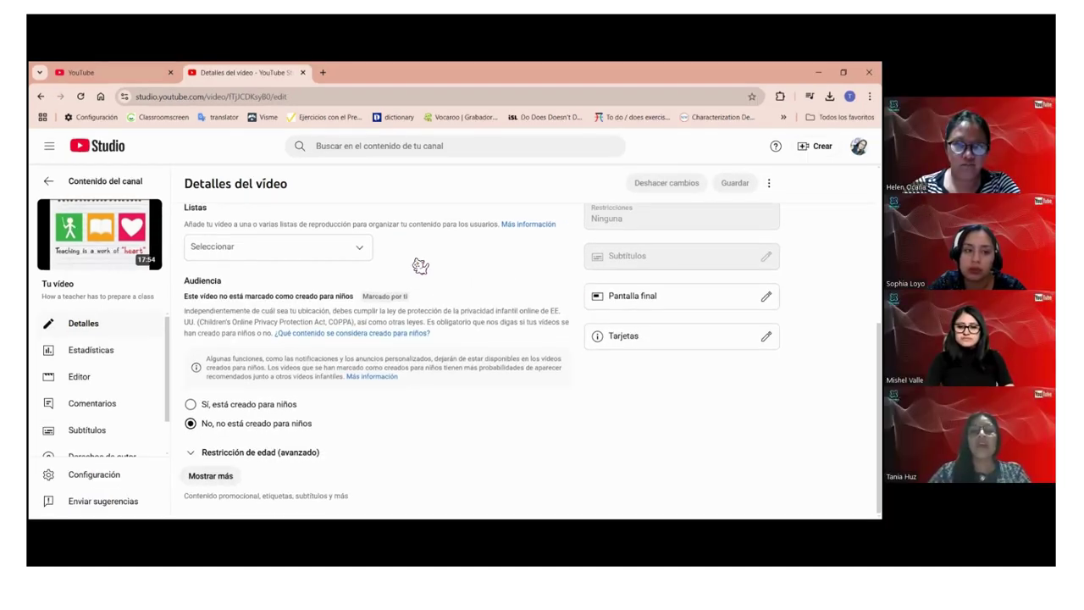
Expand Mostrar más and review the advanced settings through to comments, then scroll back up
left_click(212, 475)
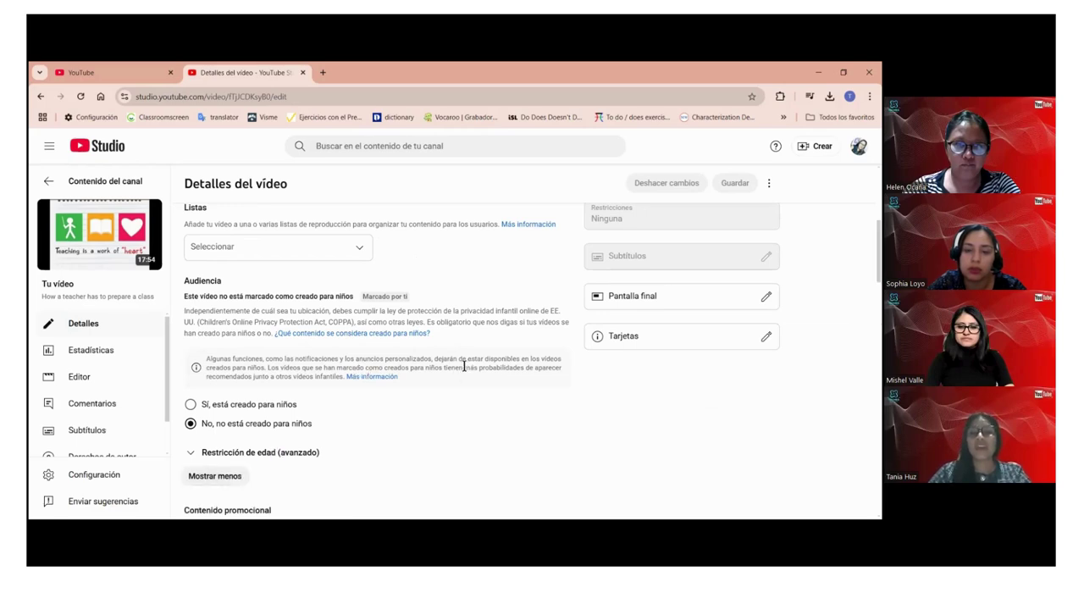
scroll(509, 339, "down", 3)
scroll(550, 332, "down", 3)
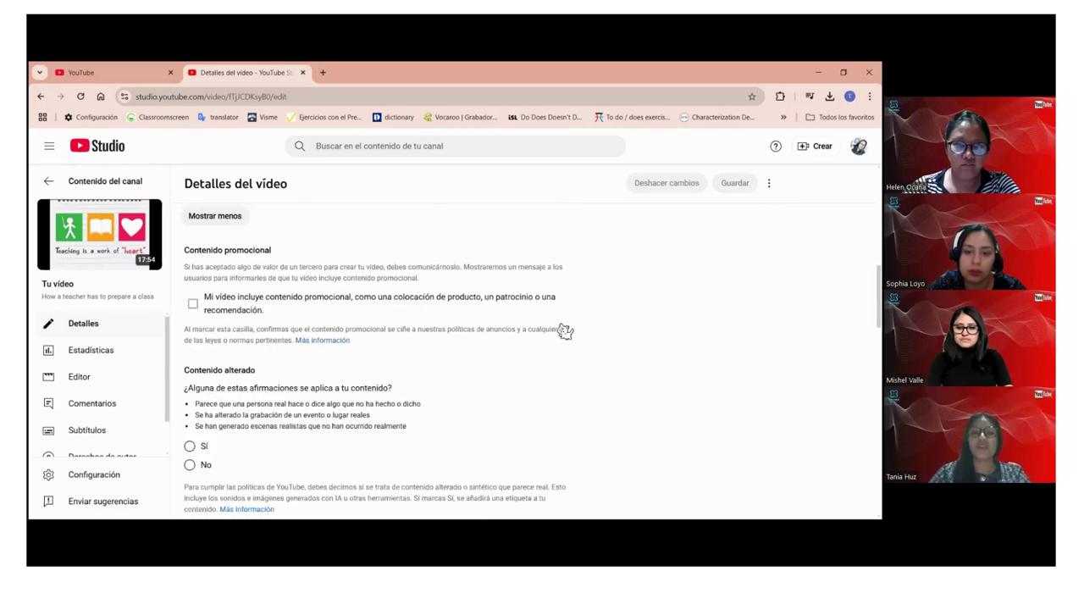
scroll(564, 332, "down", 2)
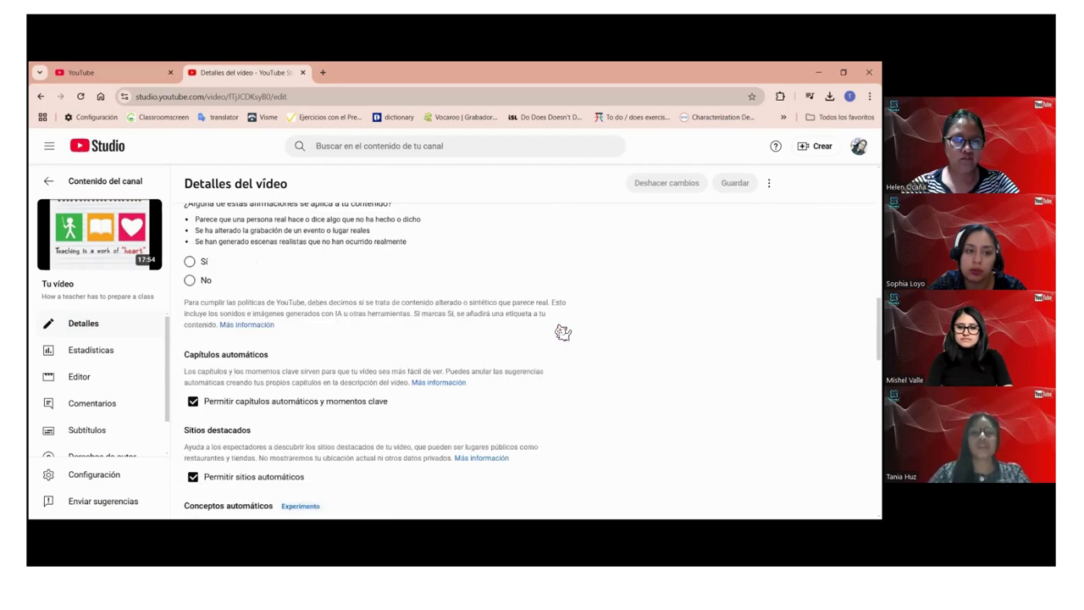
scroll(563, 332, "down", 5)
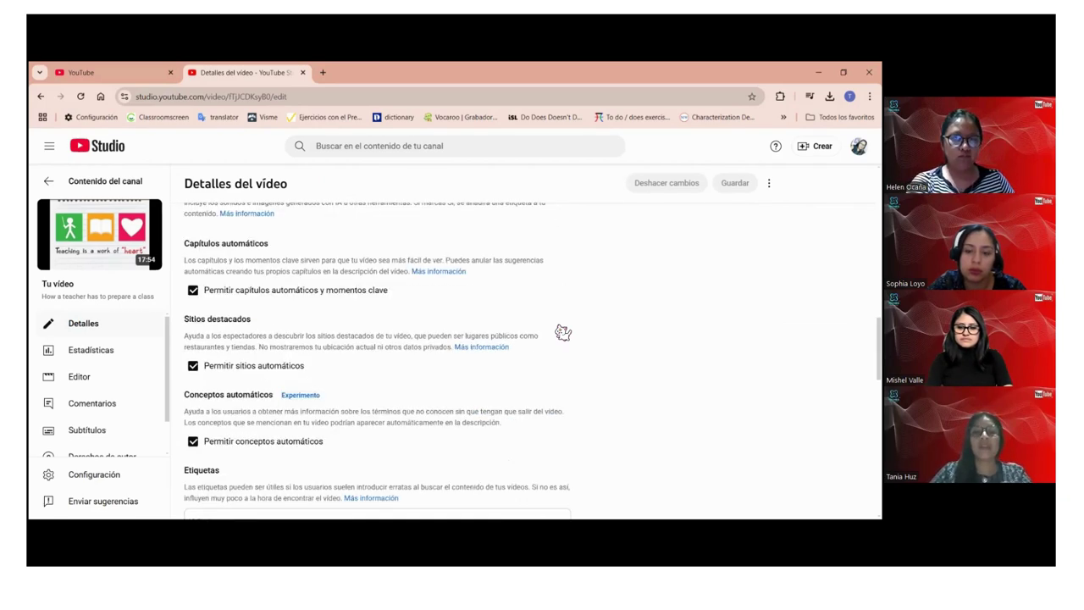
scroll(563, 332, "down", 1)
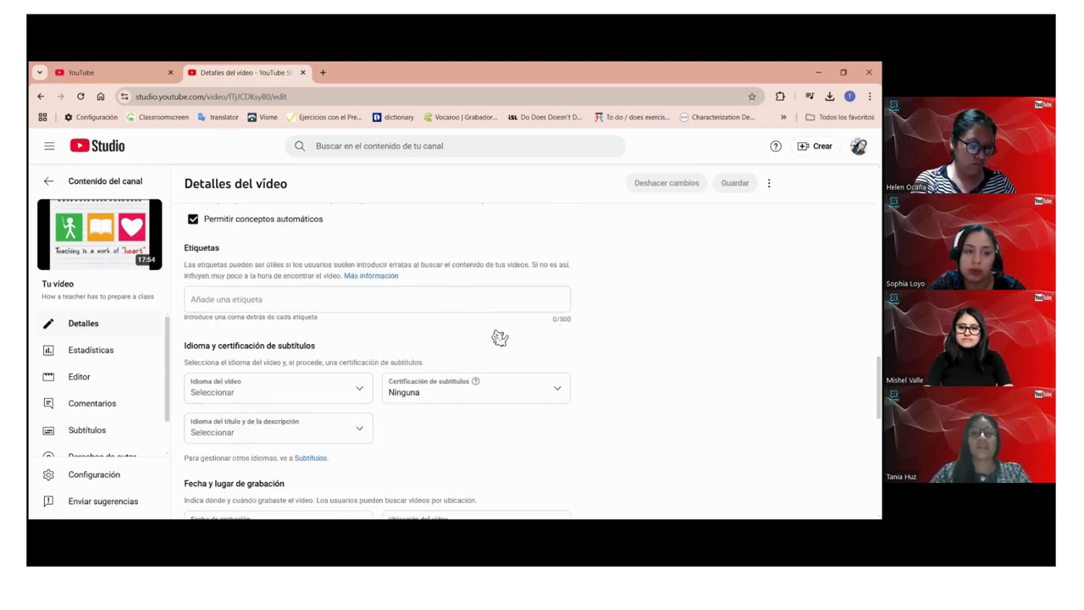
scroll(504, 341, "down", 5)
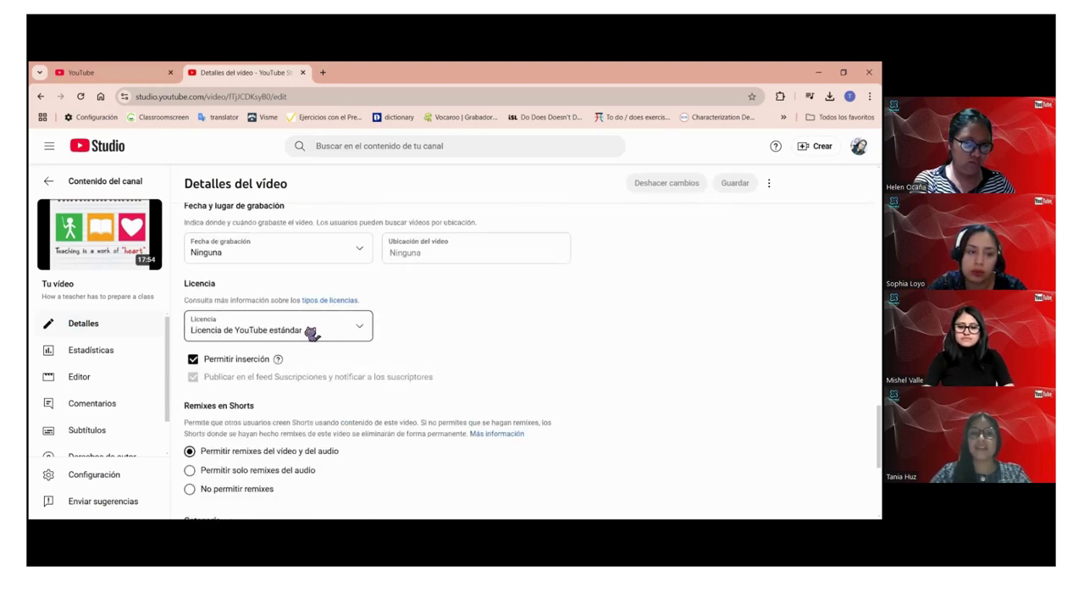
scroll(416, 314, "down", 1)
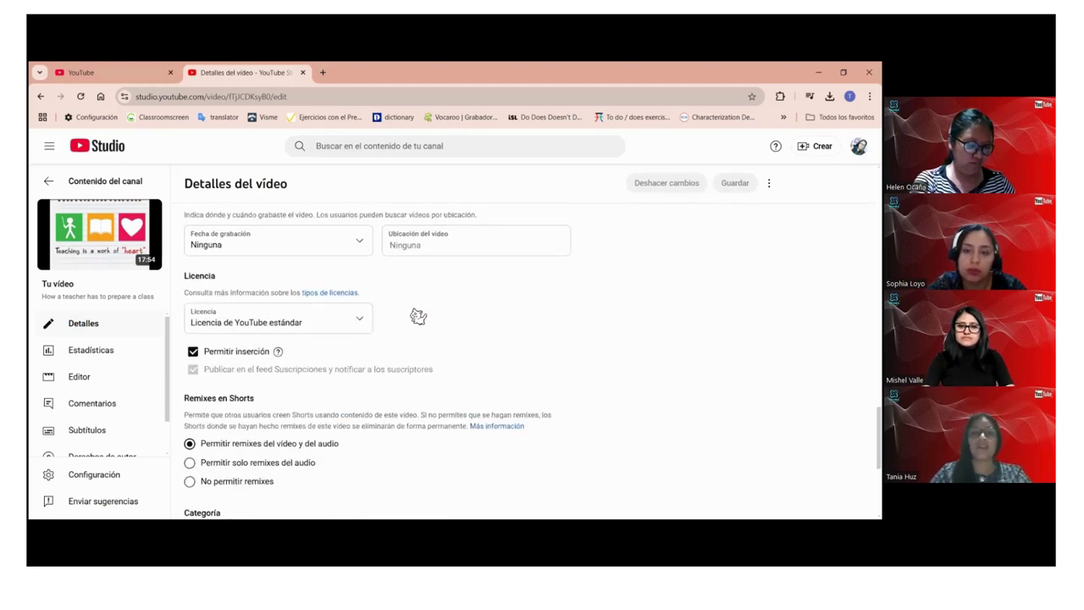
scroll(418, 317, "down", 3)
scroll(423, 312, "up", 2)
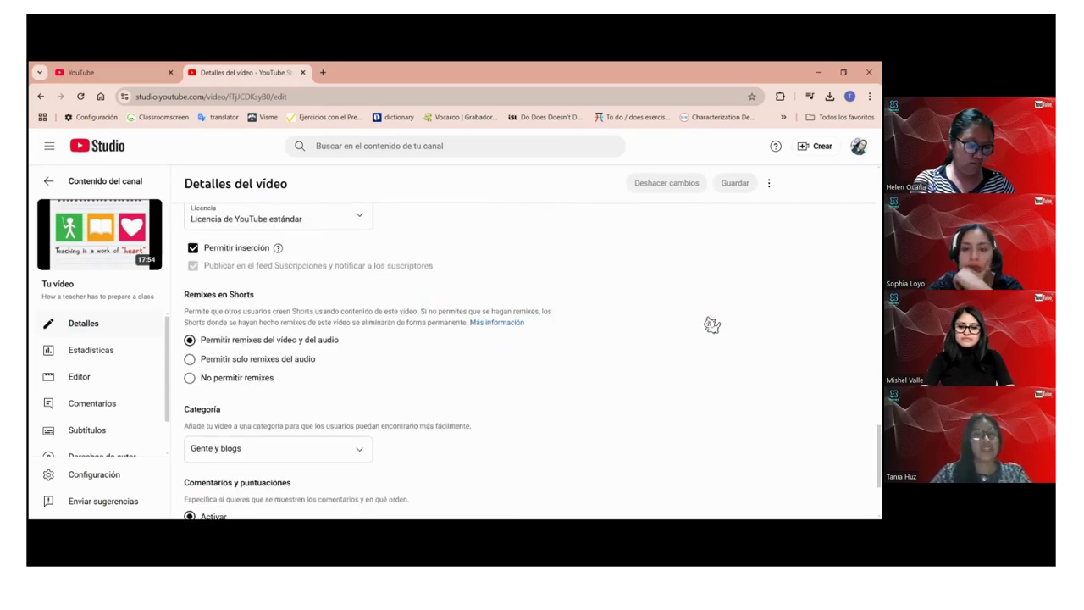
scroll(712, 324, "down", 3)
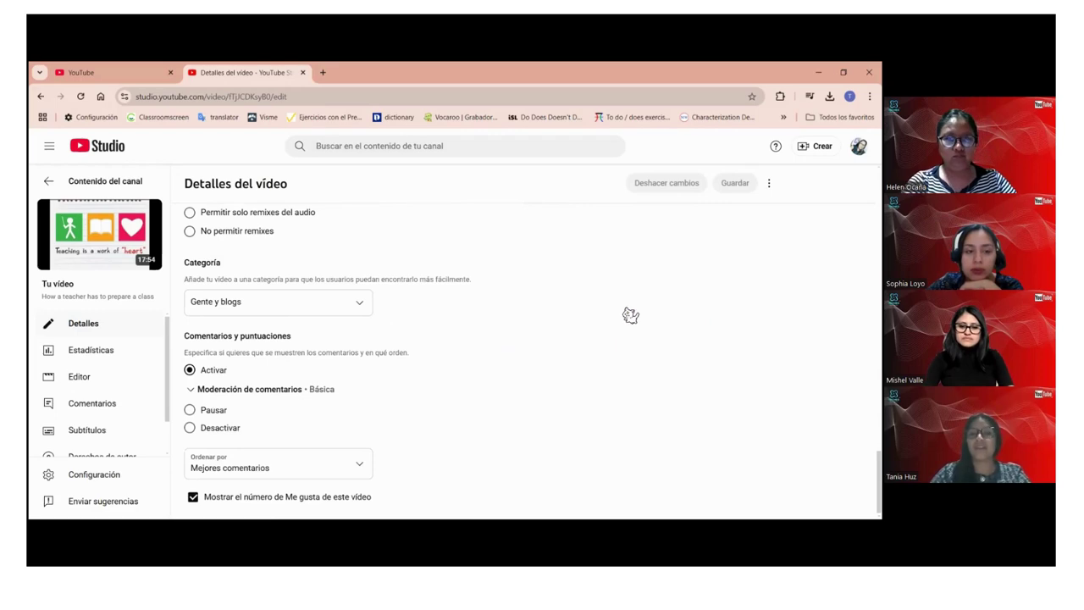
scroll(630, 315, "up", 15)
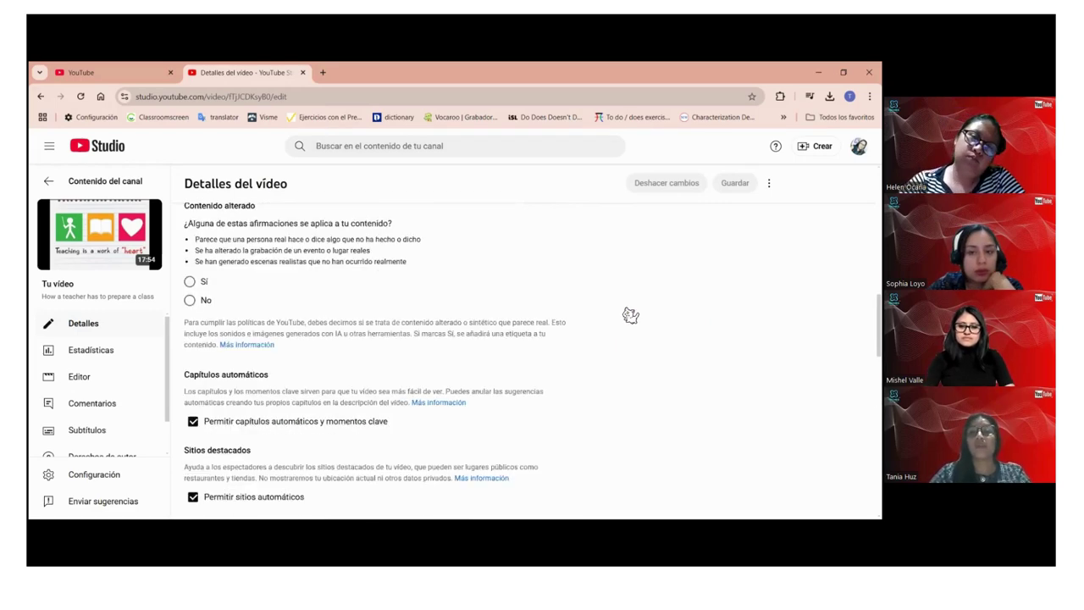
scroll(631, 315, "up", 3)
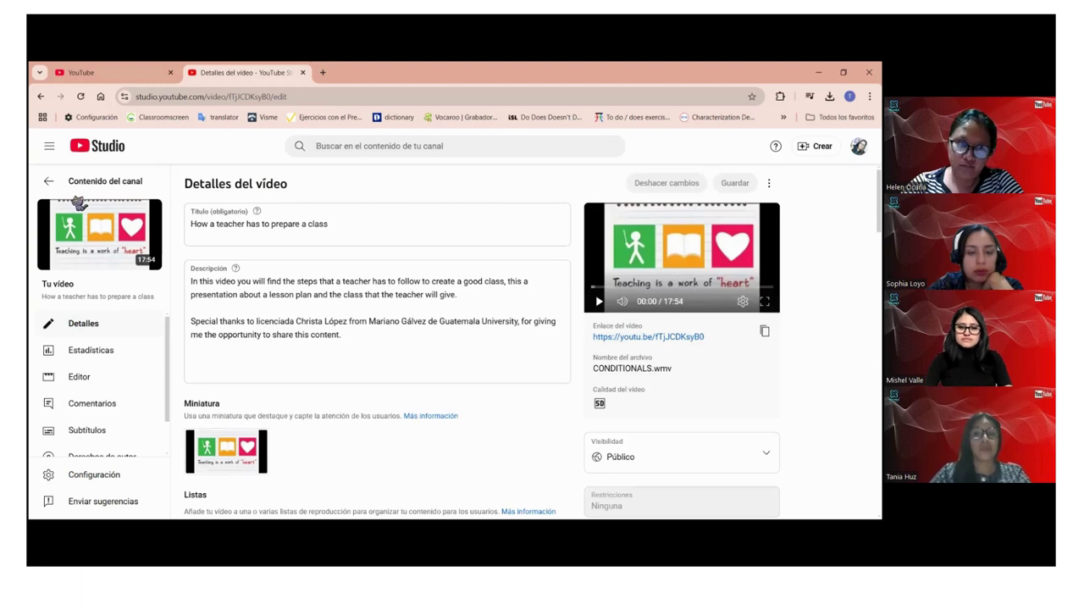
Return to the Contenido del canal list and scroll through the uploaded videos and back
left_click(49, 186)
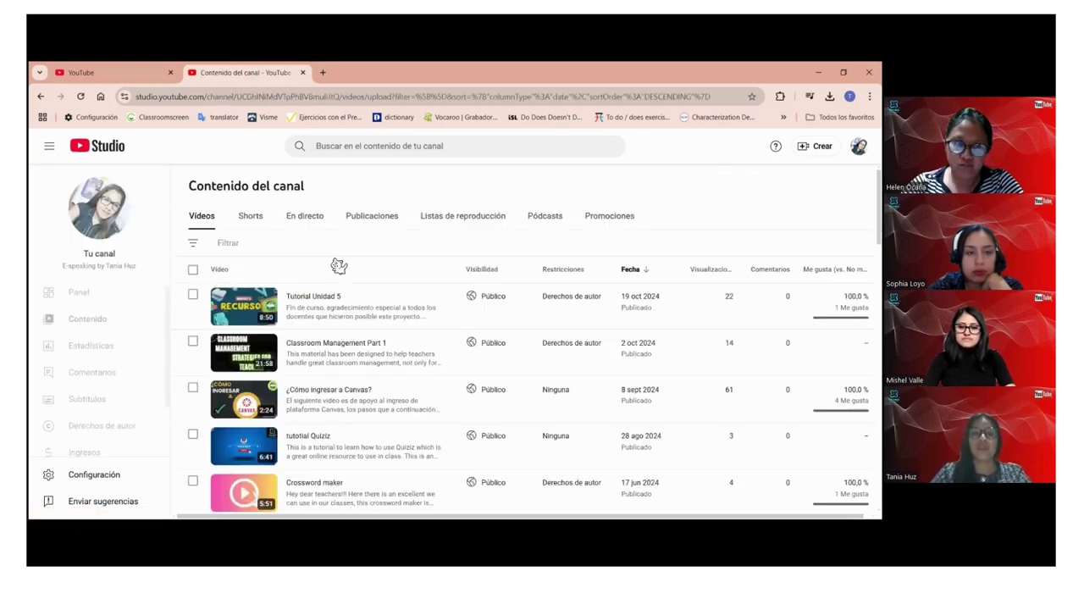
scroll(339, 266, "down", 1)
scroll(339, 265, "down", 10)
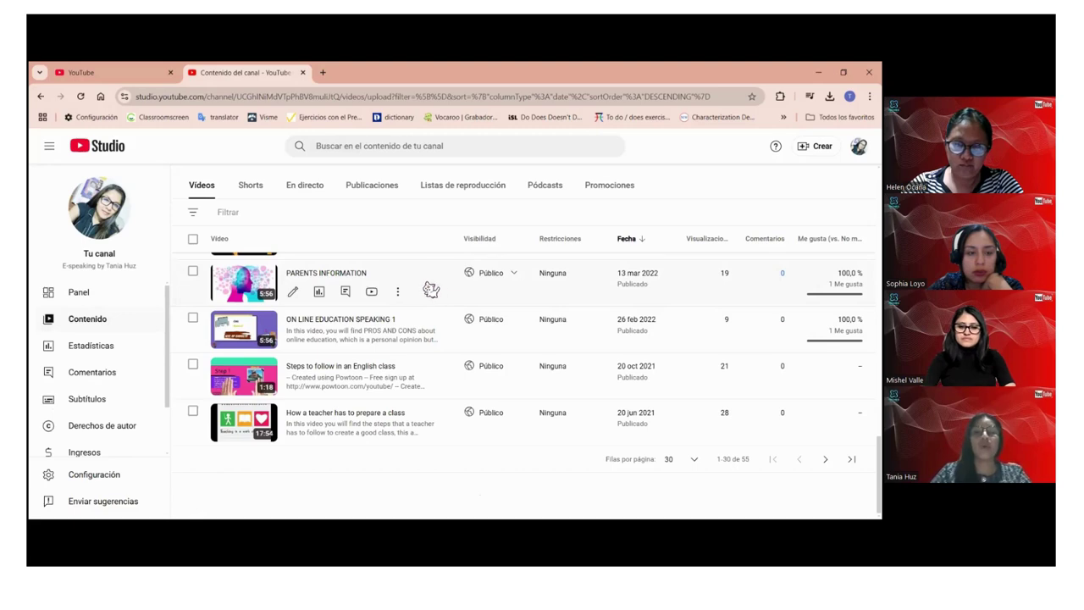
scroll(425, 303, "up", 8)
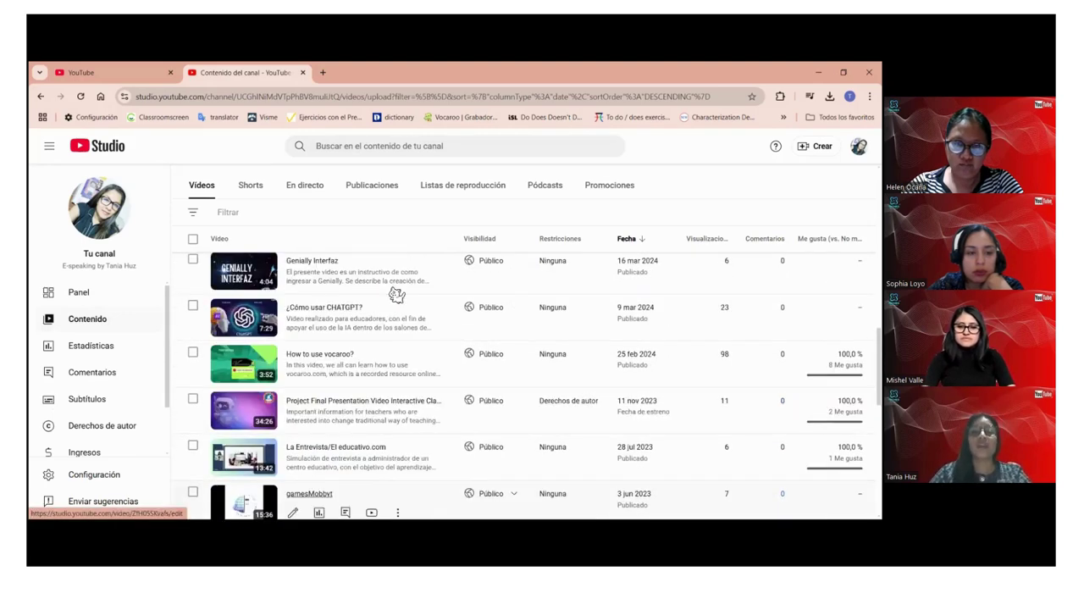
scroll(396, 294, "up", 10)
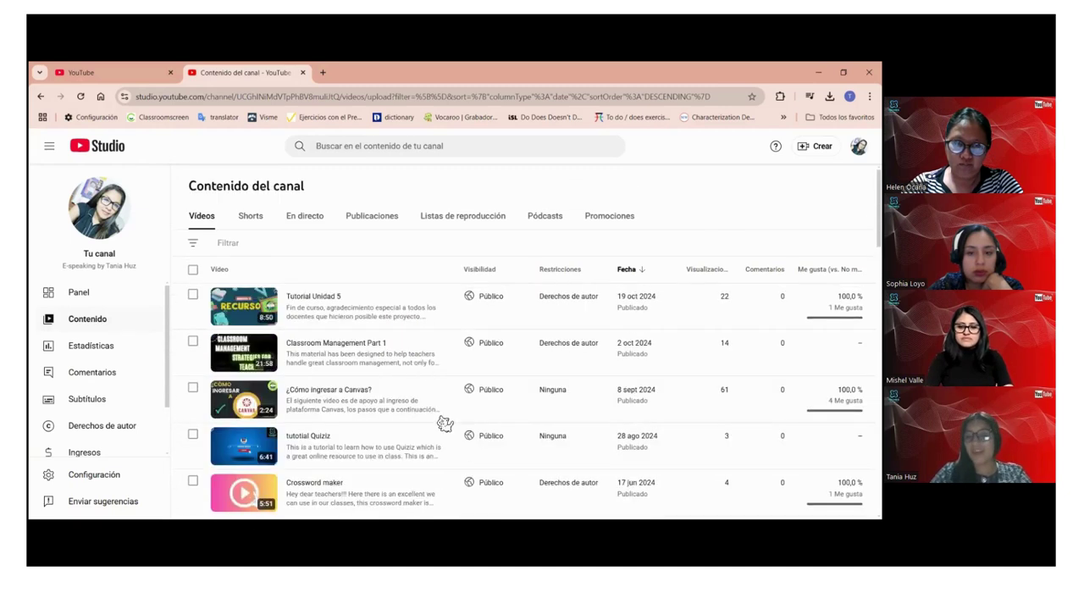